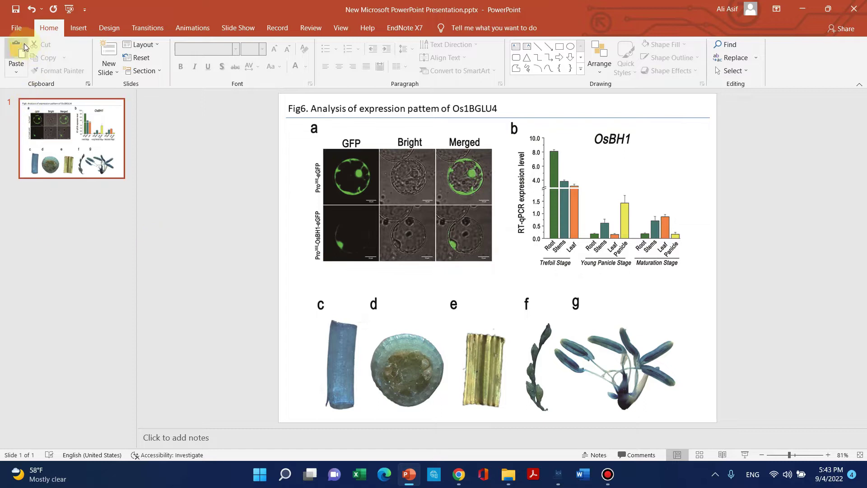
Publish the Fig6 slide as a PDF into the Youtube_Figure folder.
{"action": "left_click", "coordinate": [16, 29]}
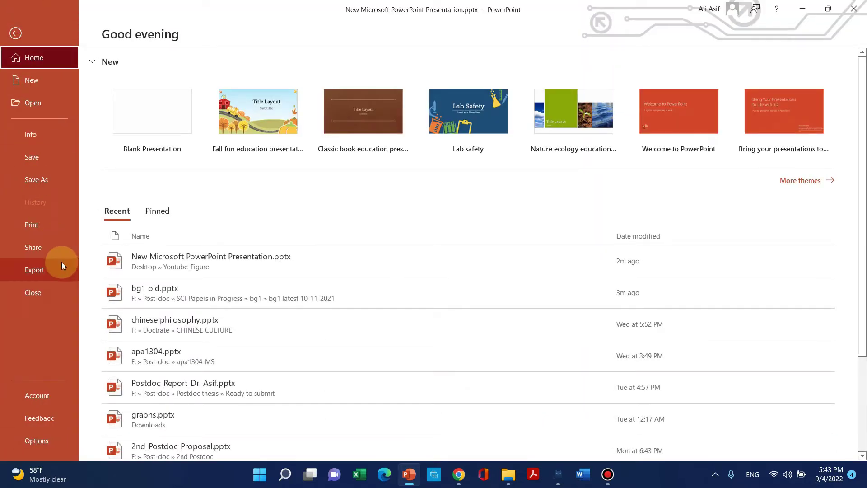
{"action": "left_click", "coordinate": [61, 263]}
{"action": "left_click", "coordinate": [327, 172]}
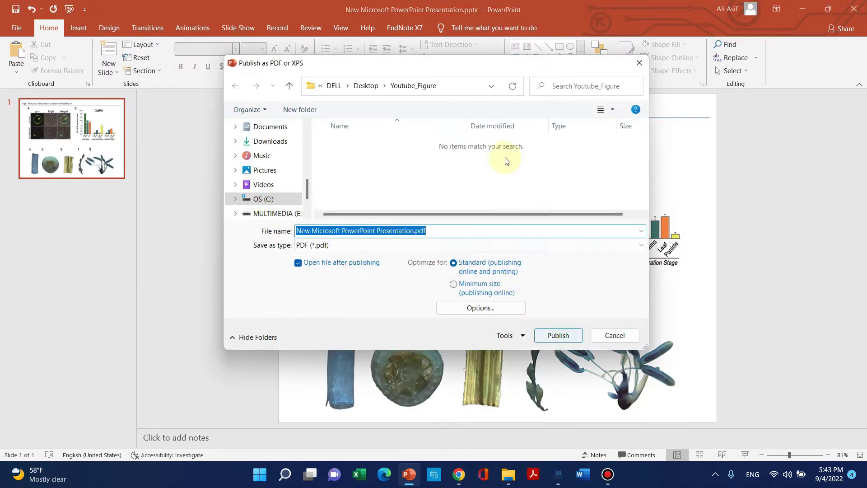
{"action": "left_click", "coordinate": [557, 334]}
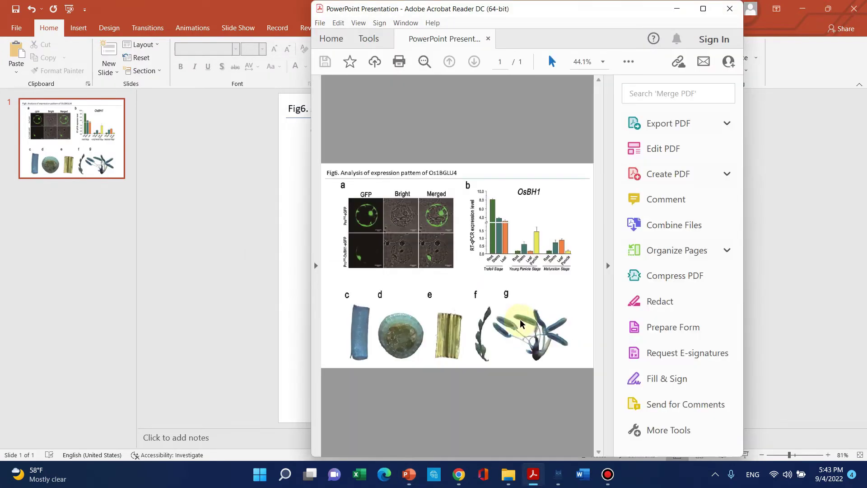
Check the exported PDF full screen in Acrobat, then minimize Acrobat and PowerPoint.
{"action": "left_click", "coordinate": [703, 9]}
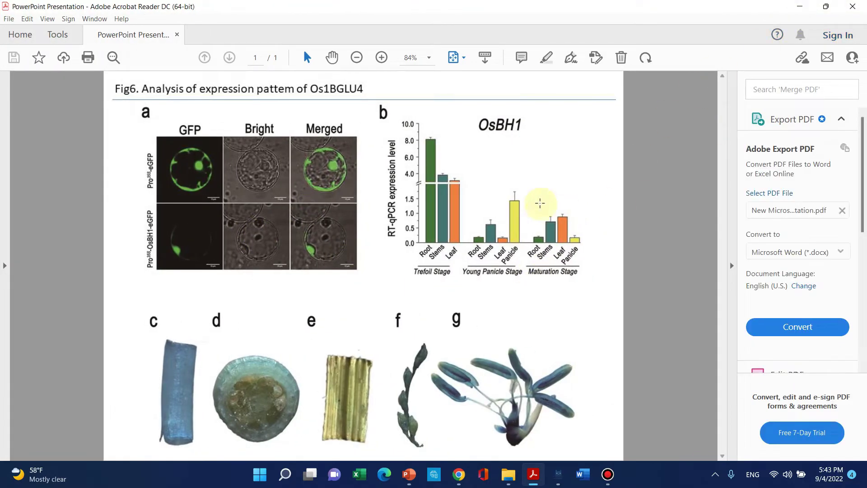
{"action": "left_click", "coordinate": [798, 5]}
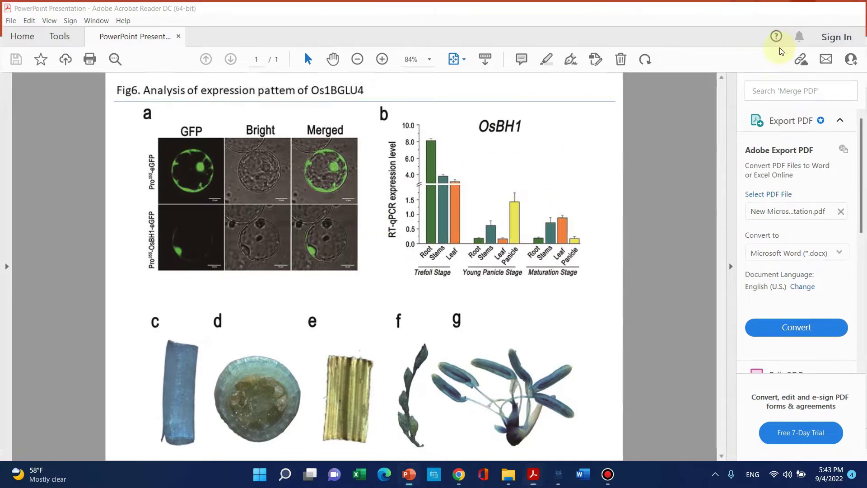
{"action": "left_click", "coordinate": [797, 5]}
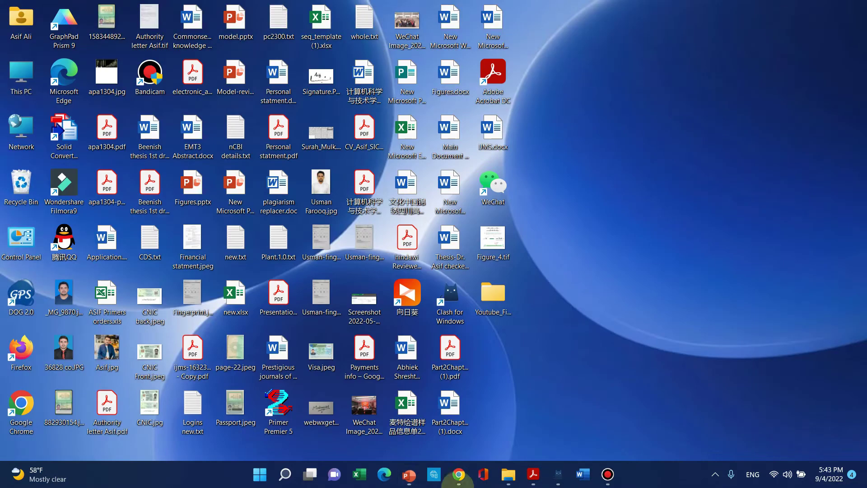
In Chrome, search Google for 'convert pdf to 300 dpi' using the suggested query.
{"action": "left_click", "coordinate": [458, 474]}
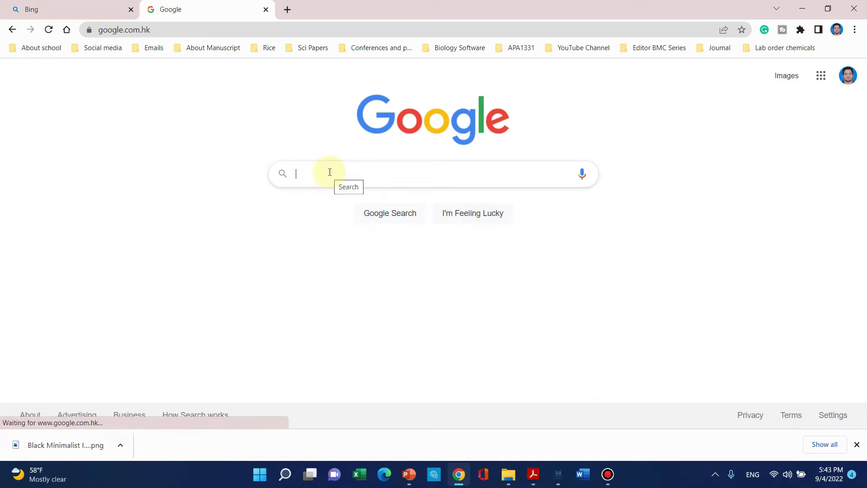
{"action": "type", "text": "h"}
{"action": "key", "text": "BackSpace"}
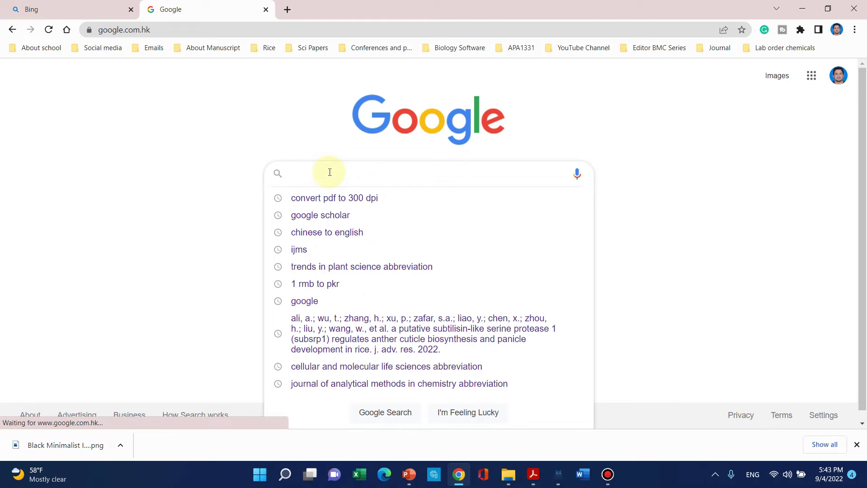
{"action": "type", "text": "cpn"}
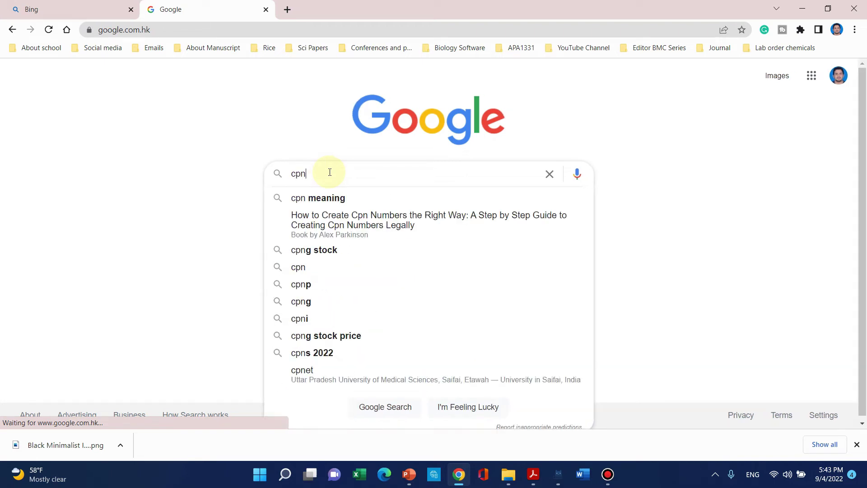
{"action": "key", "text": "BackSpace"}
{"action": "key", "text": "BackSpace"}
{"action": "type", "text": "onver"}
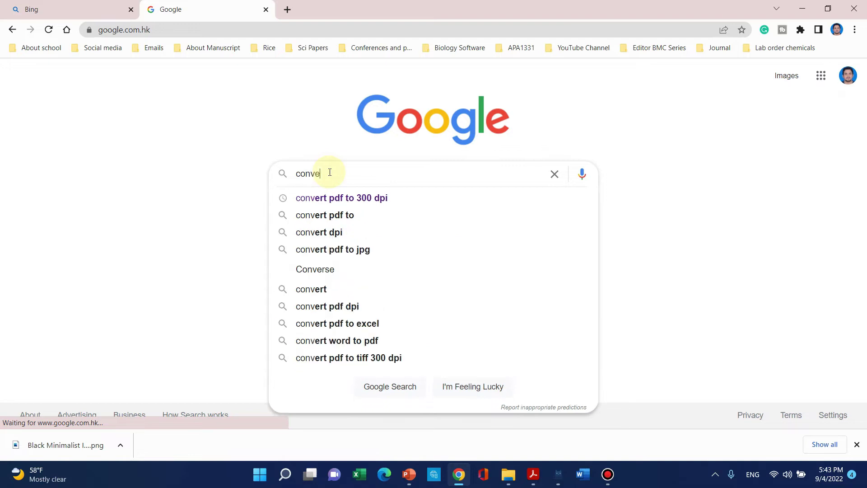
{"action": "left_click", "coordinate": [378, 198]}
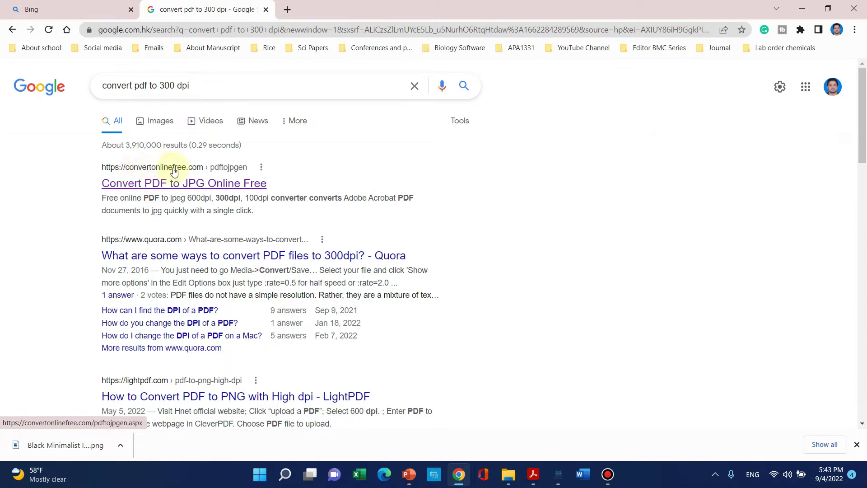
Open the convertonlinefree.com converter and load New Microsoft PowerPoint Presentation.pdf from Desktop > Youtube_Figure.
{"action": "left_click", "coordinate": [231, 184]}
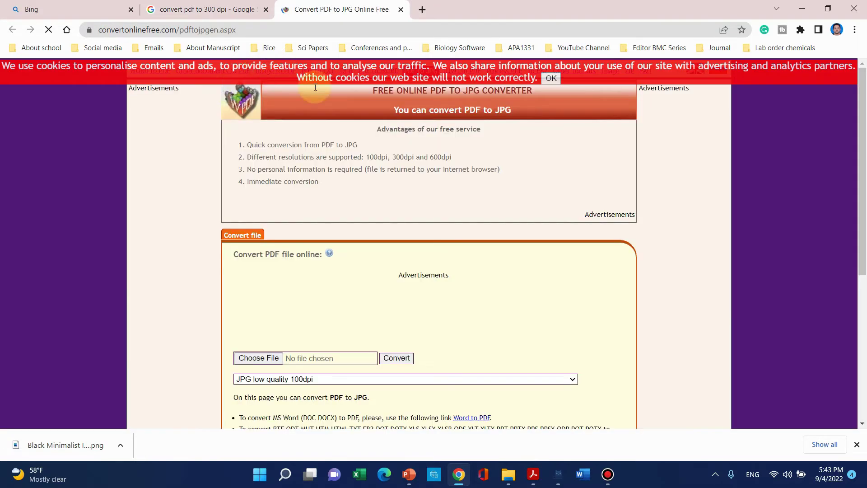
{"action": "scroll", "coordinate": [316, 212], "scroll_direction": "down", "scroll_amount": 4}
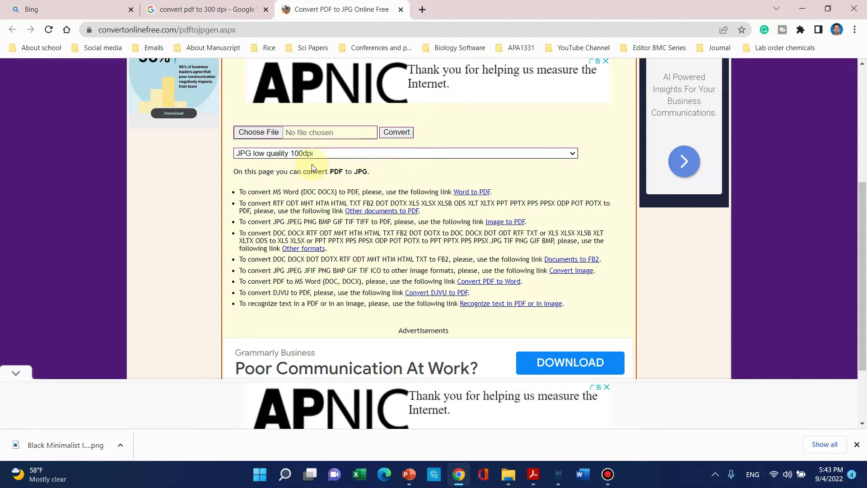
{"action": "left_click", "coordinate": [273, 134]}
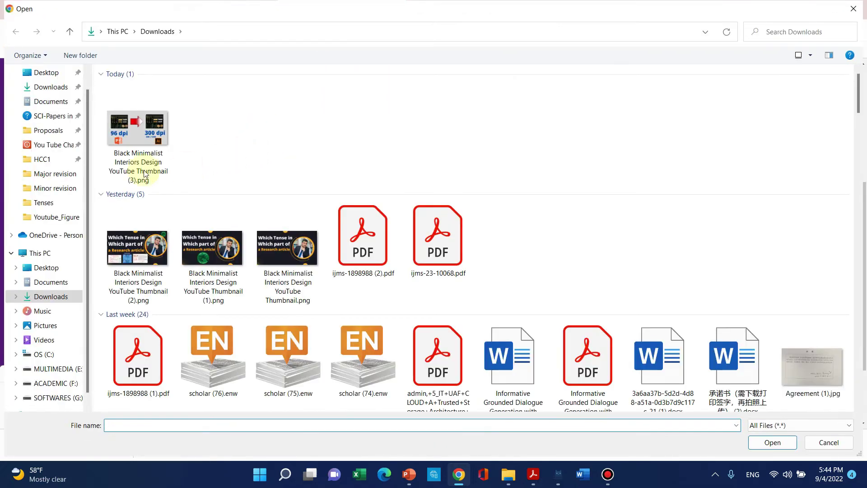
{"action": "left_click", "coordinate": [45, 73]}
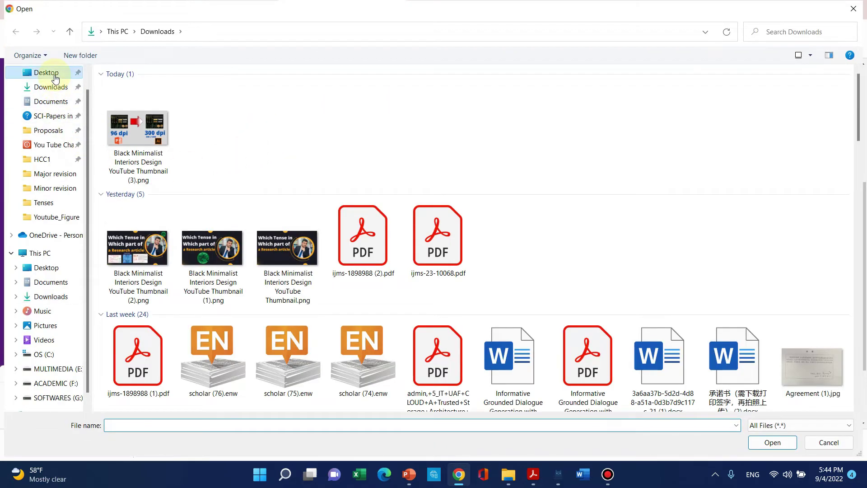
{"action": "double_click", "coordinate": [168, 144]}
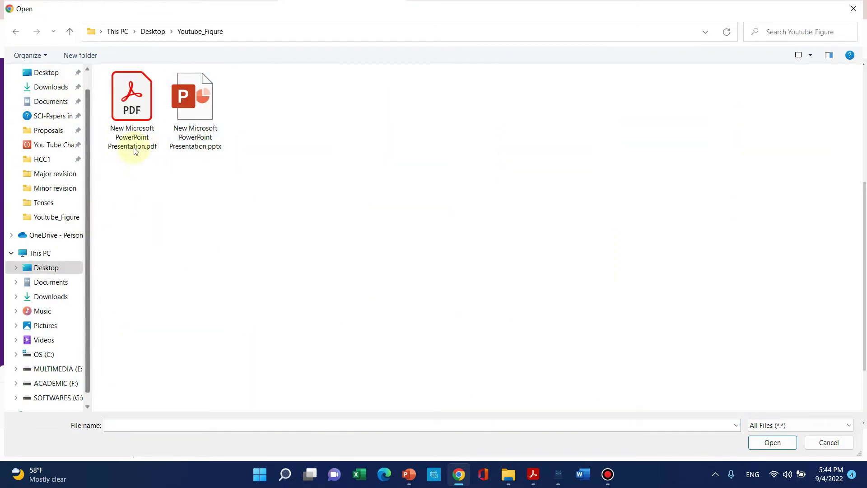
{"action": "double_click", "coordinate": [144, 100]}
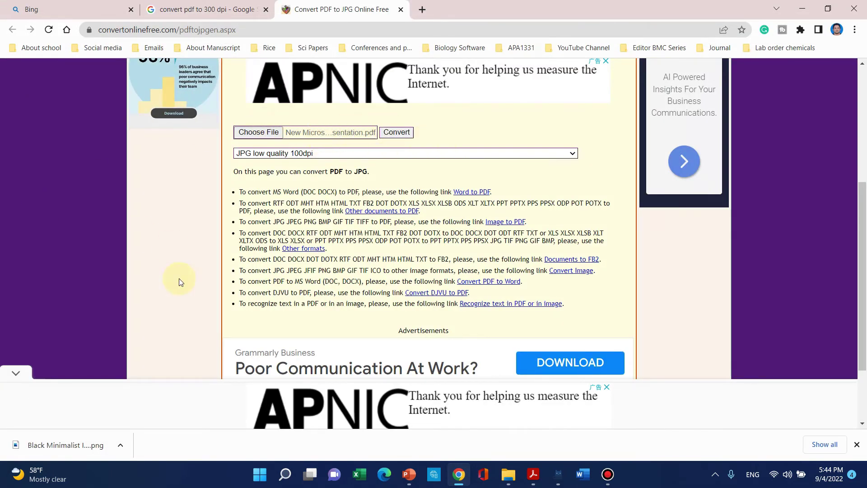
Convert the PDF at 'JPG good quality 300dpi', downloading New_Microsoft_PowerPoint_Presentation.ZIP.
{"action": "left_click", "coordinate": [301, 154]}
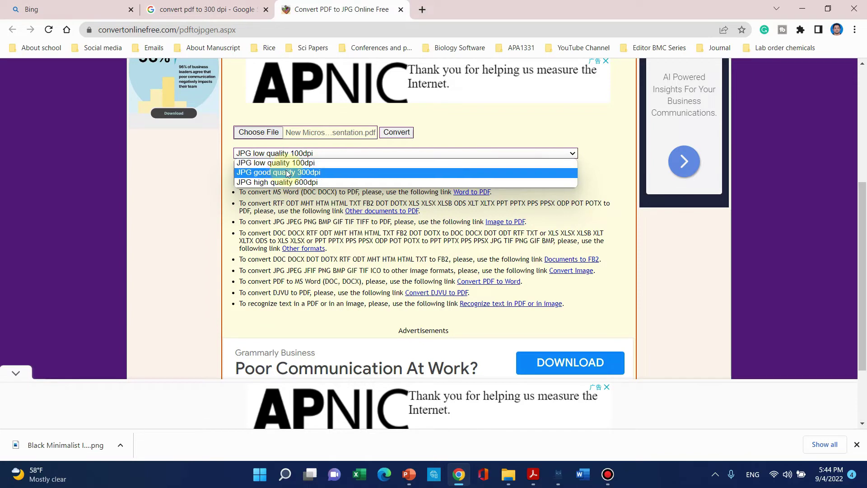
{"action": "left_click", "coordinate": [288, 174]}
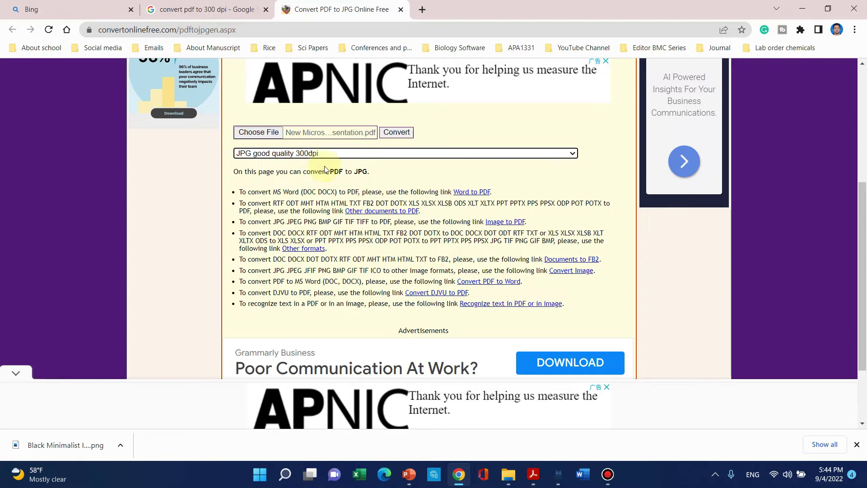
{"action": "left_click", "coordinate": [405, 133]}
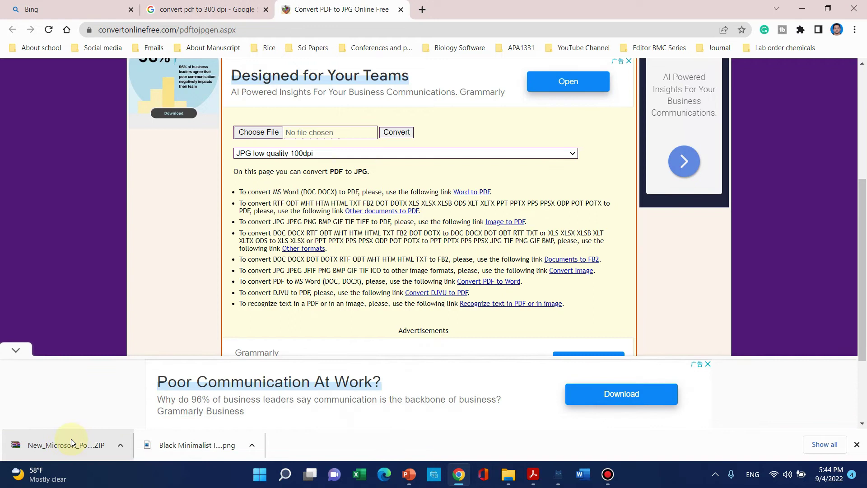
Open the downloaded ZIP in WinRAR and preview Page1.jpg, then close the preview.
{"action": "left_click", "coordinate": [71, 438]}
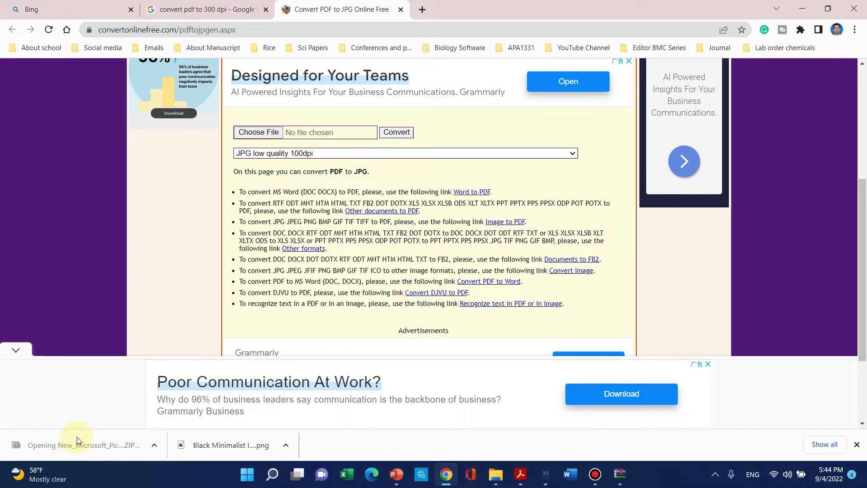
{"action": "left_click", "coordinate": [621, 475]}
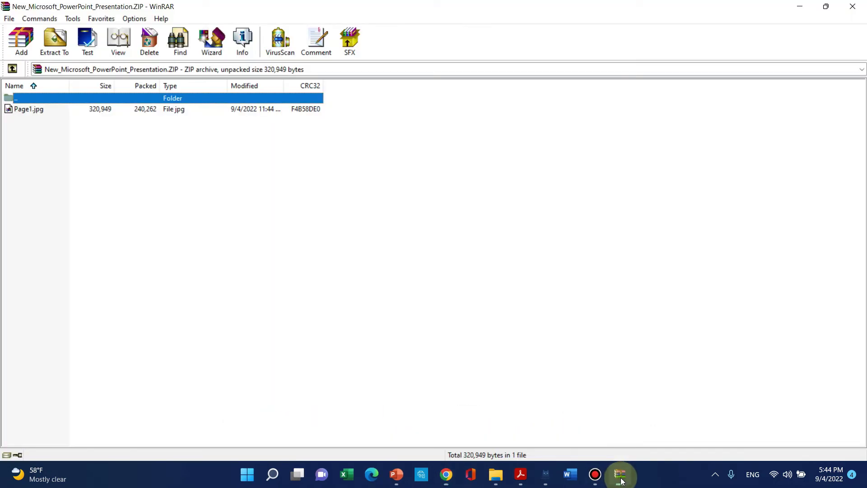
{"action": "left_click", "coordinate": [165, 109]}
{"action": "double_click", "coordinate": [164, 109]}
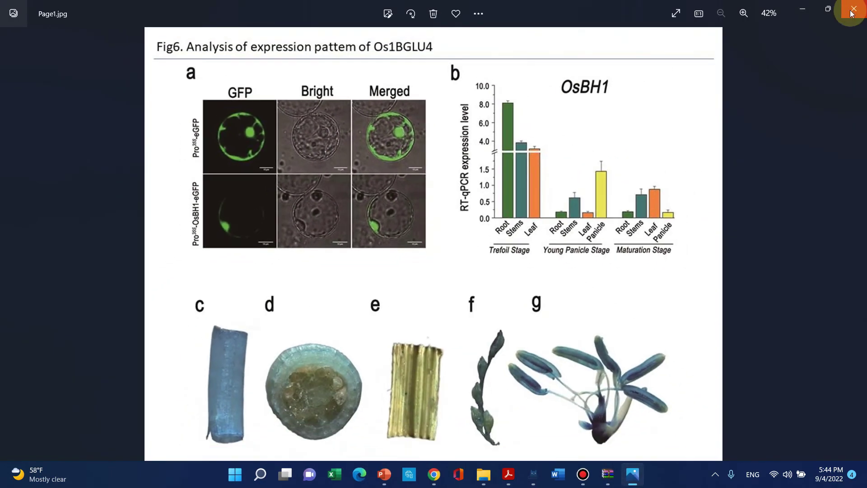
{"action": "left_click", "coordinate": [853, 9]}
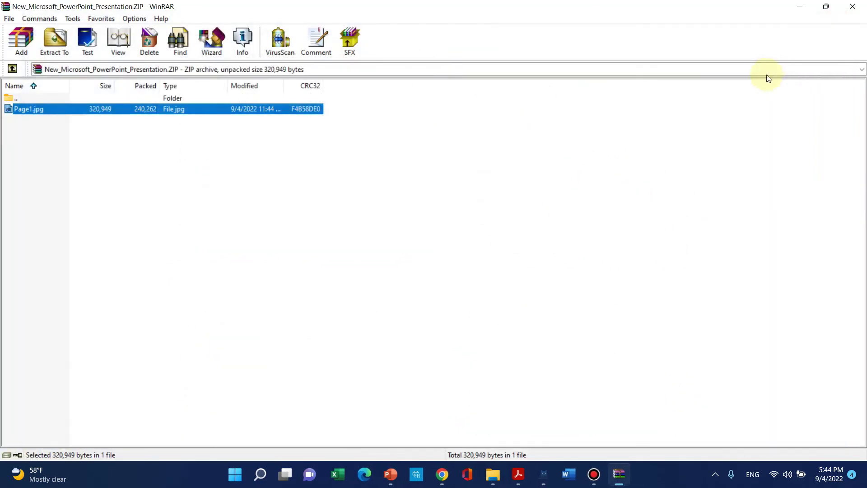
Put WinRAR away and show the downloaded ZIP in its Downloads folder.
{"action": "left_click", "coordinate": [828, 7]}
{"action": "key", "text": "Escape"}
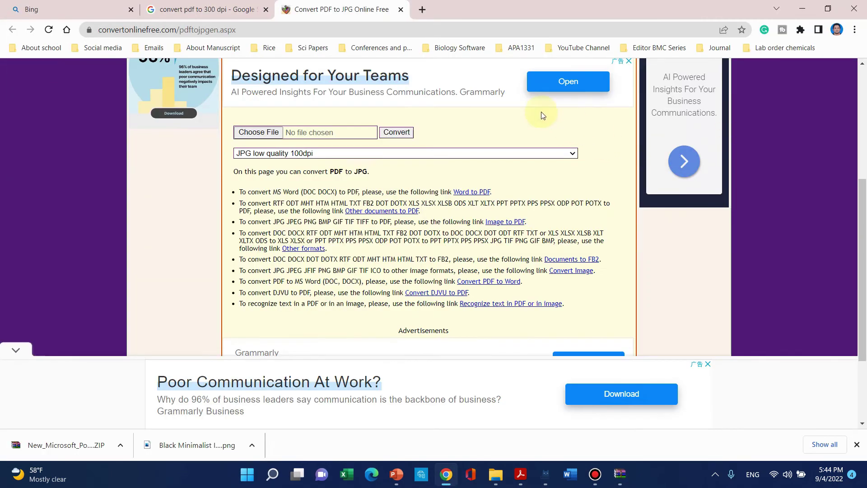
{"action": "key", "text": "ctrl+j"}
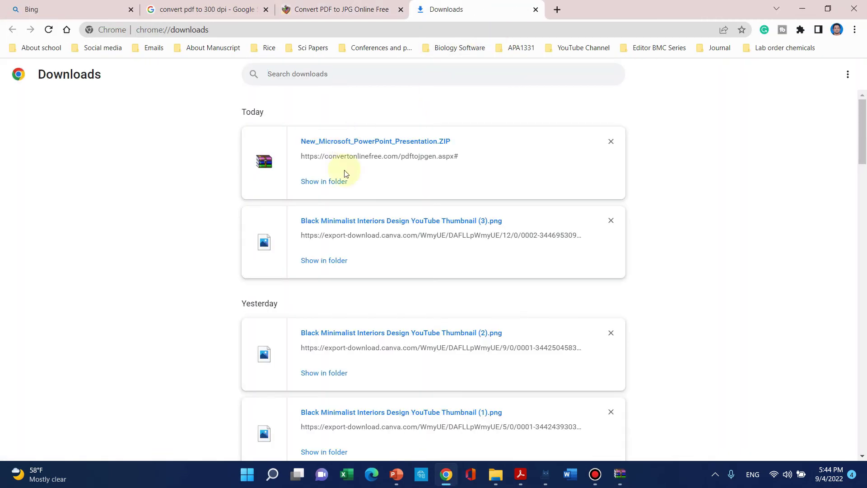
{"action": "left_click", "coordinate": [327, 183]}
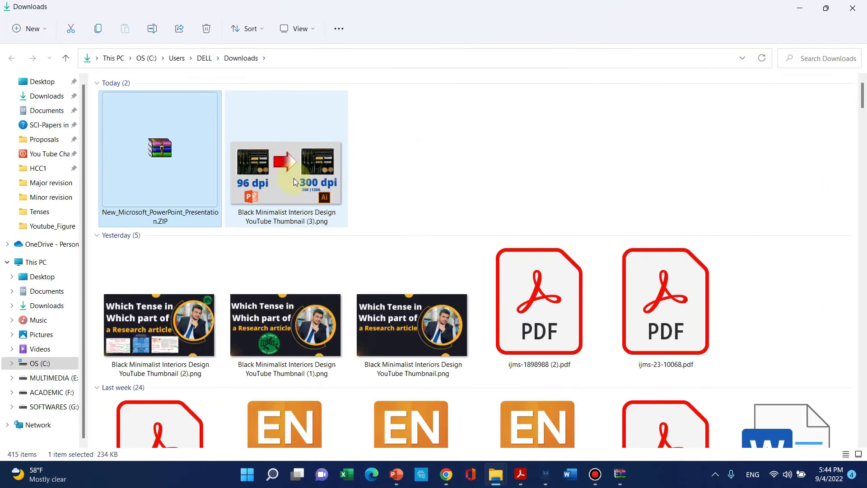
Cut New_Microsoft_PowerPoint_Presentation.ZIP and go to the Desktop folder.
{"action": "right_click", "coordinate": [179, 171]}
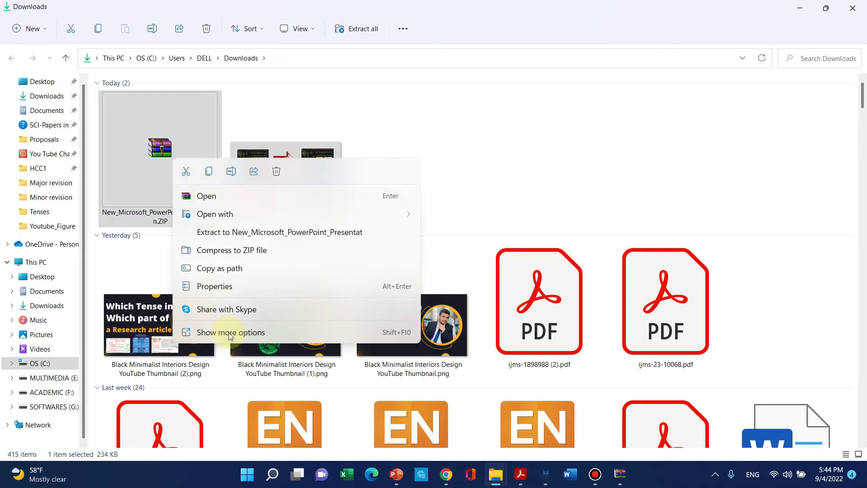
{"action": "left_click", "coordinate": [228, 330]}
{"action": "left_click", "coordinate": [277, 250]}
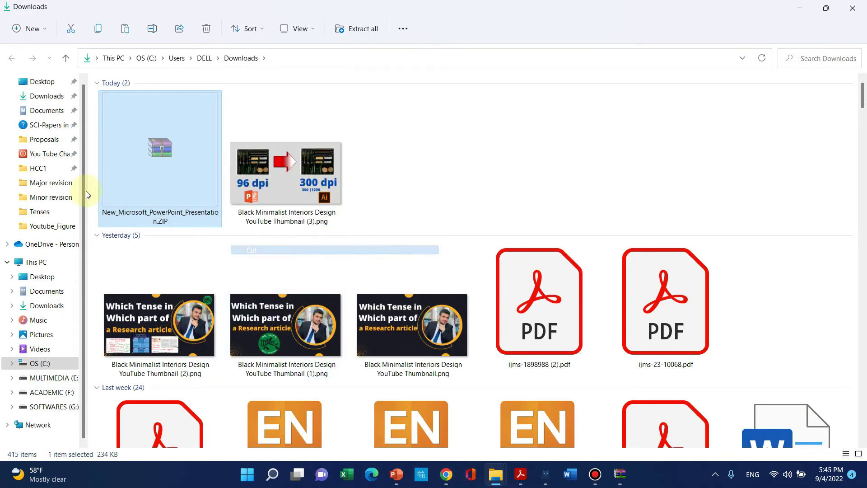
{"action": "left_click", "coordinate": [42, 82]}
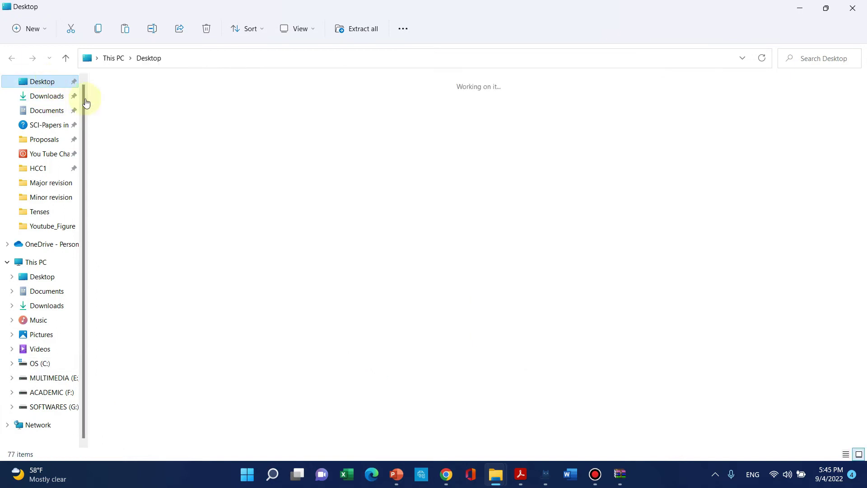
Paste the ZIP archive into the Youtube_Figure folder.
{"action": "double_click", "coordinate": [153, 115]}
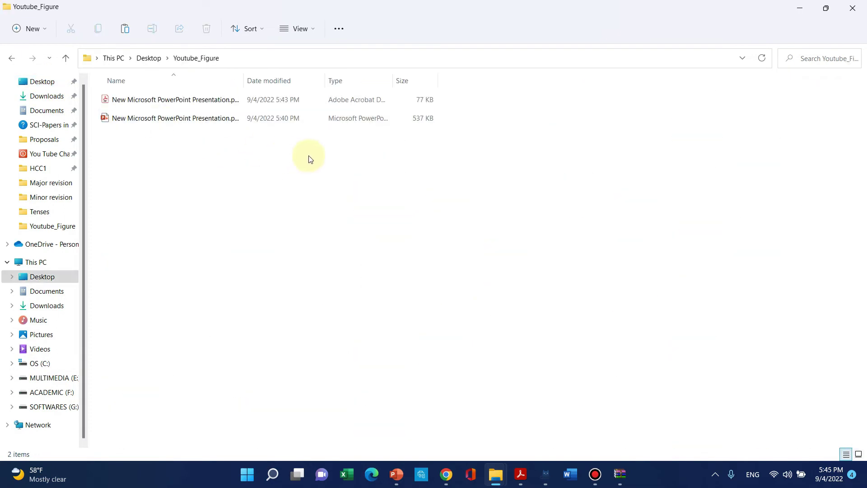
{"action": "right_click", "coordinate": [342, 150]}
{"action": "left_click", "coordinate": [356, 160]}
Extract the archive here and open the extracted Page1.jpg.
{"action": "right_click", "coordinate": [188, 138]}
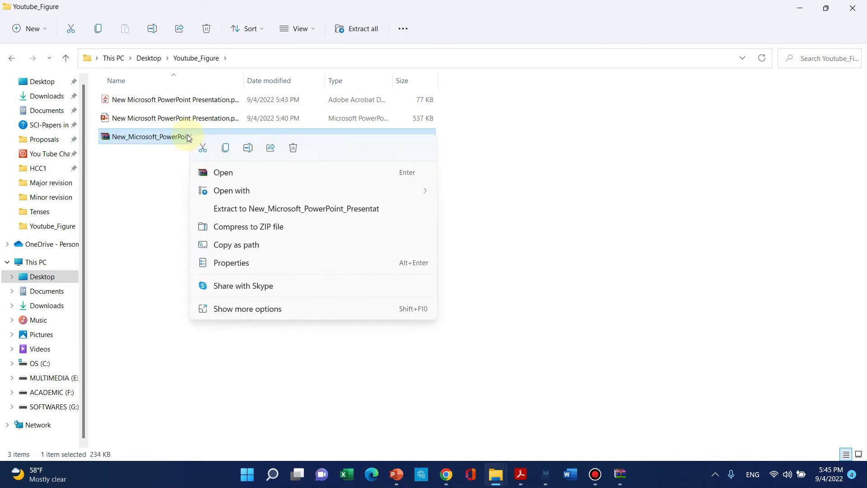
{"action": "left_click", "coordinate": [260, 312]}
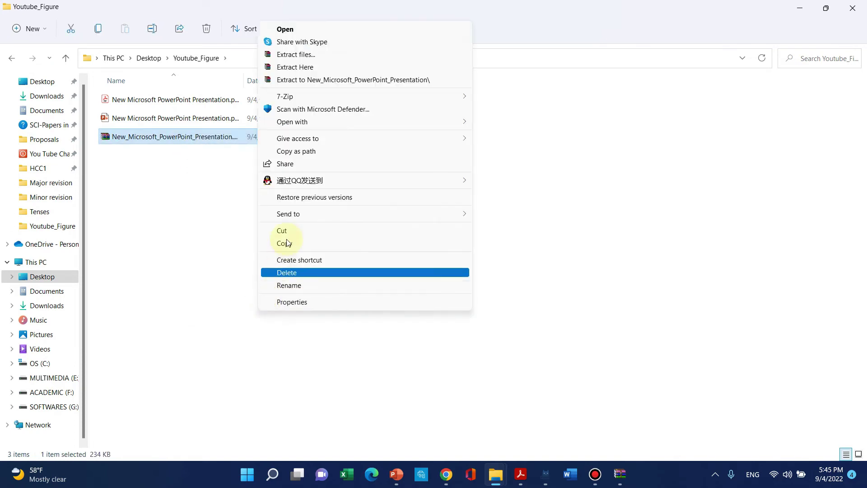
{"action": "left_click", "coordinate": [312, 68]}
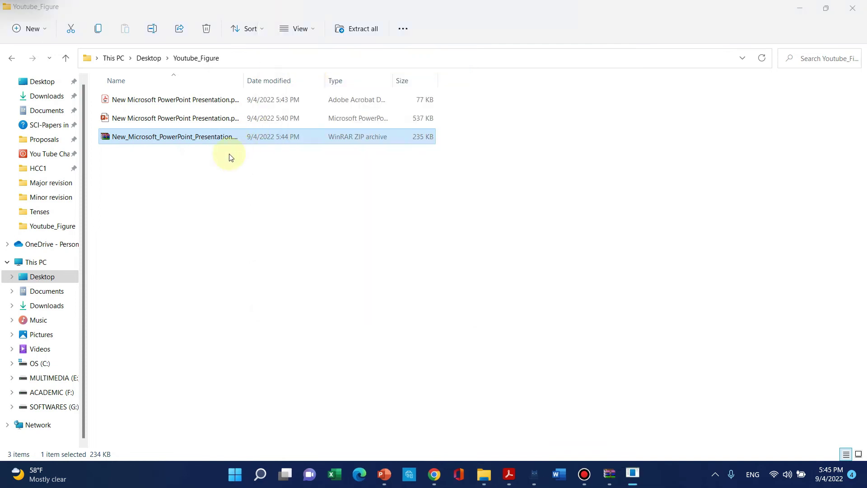
{"action": "double_click", "coordinate": [162, 164]}
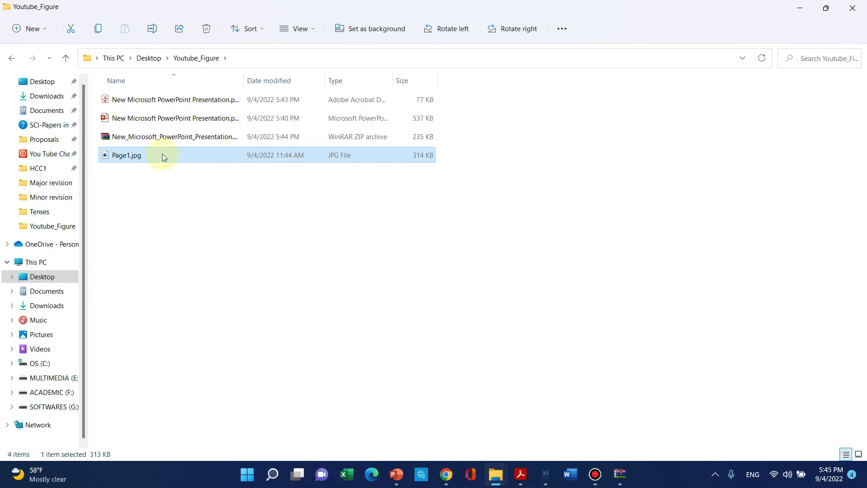
{"action": "right_click", "coordinate": [162, 156]}
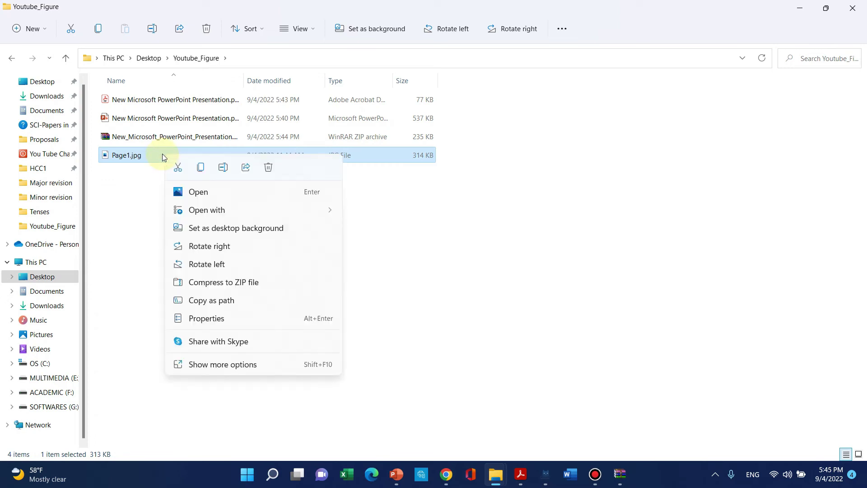
{"action": "left_click", "coordinate": [224, 367]}
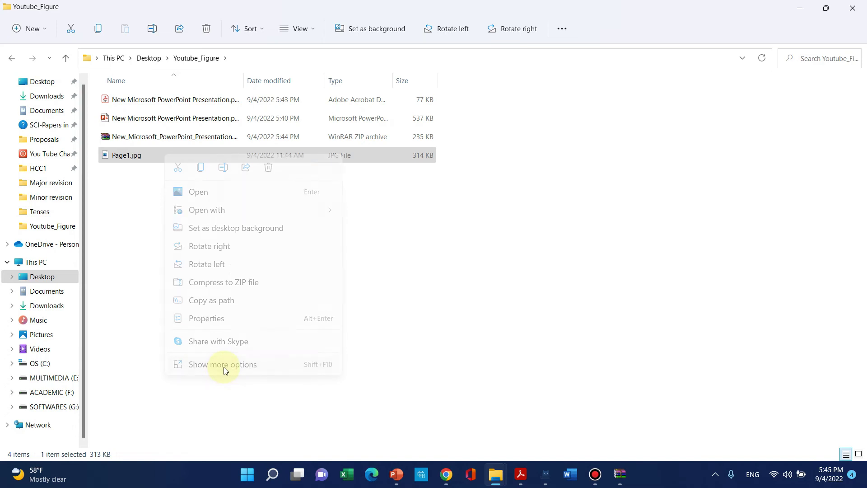
{"action": "left_click", "coordinate": [258, 452]}
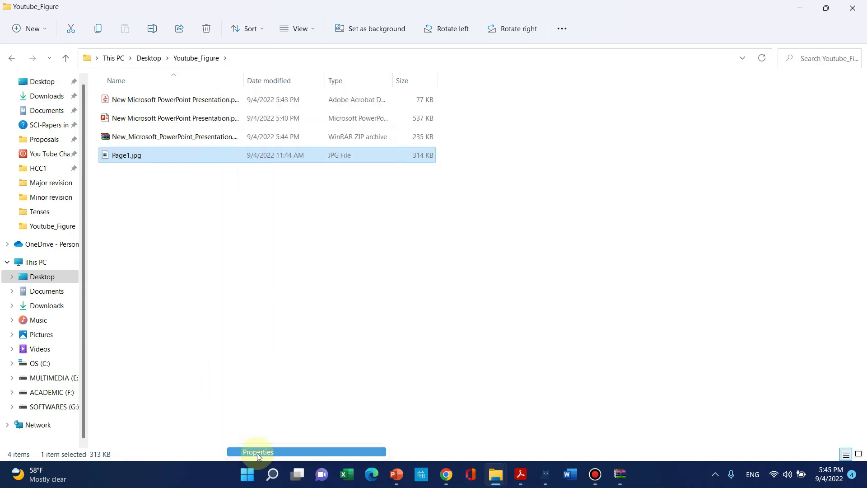
{"action": "left_click", "coordinate": [246, 180]}
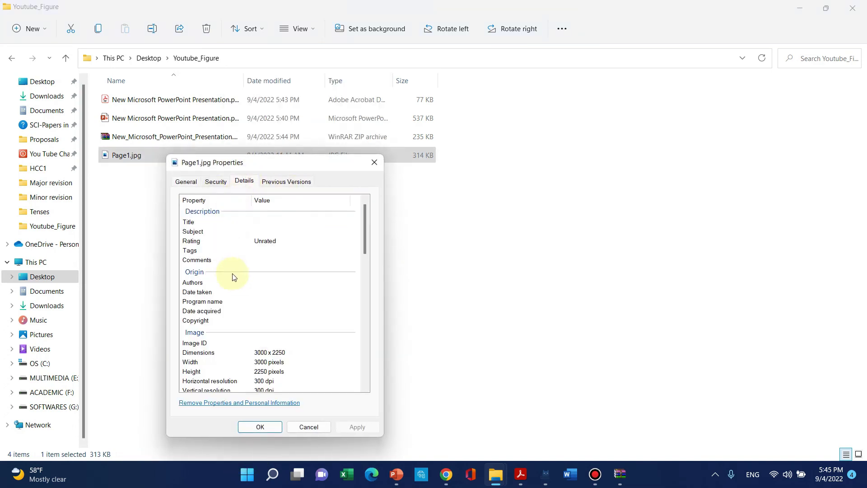
{"action": "scroll", "coordinate": [241, 284], "scroll_direction": "down", "scroll_amount": 3}
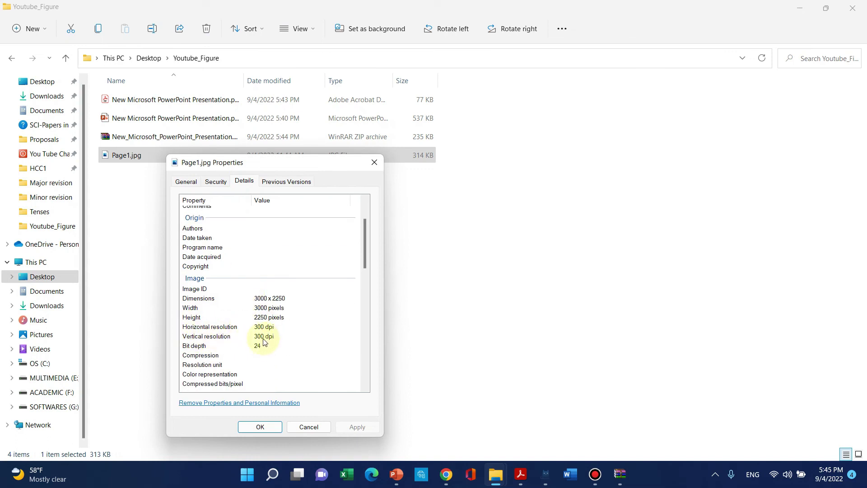
{"action": "left_click", "coordinate": [377, 167]}
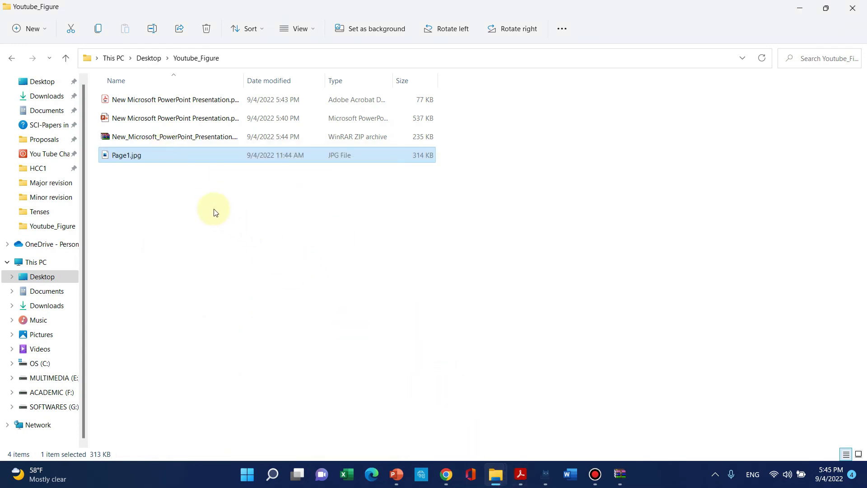
Switch back to the PowerPoint presentation showing the Fig6 slide.
{"action": "left_click", "coordinate": [397, 473]}
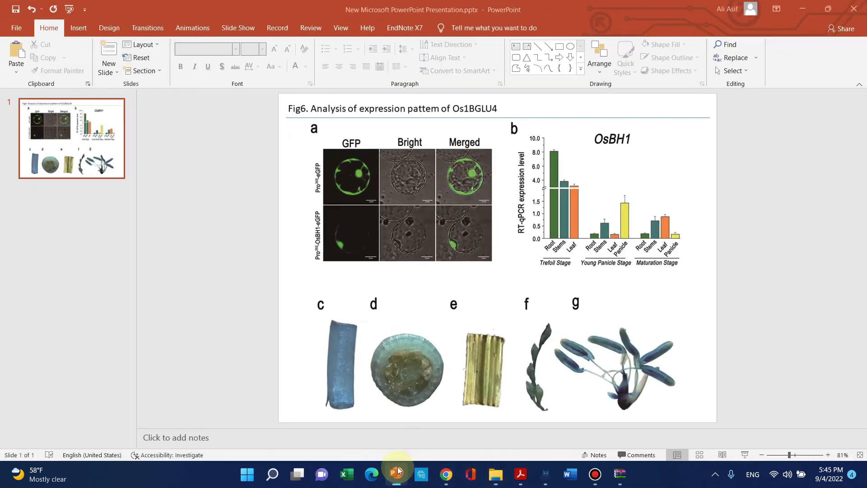